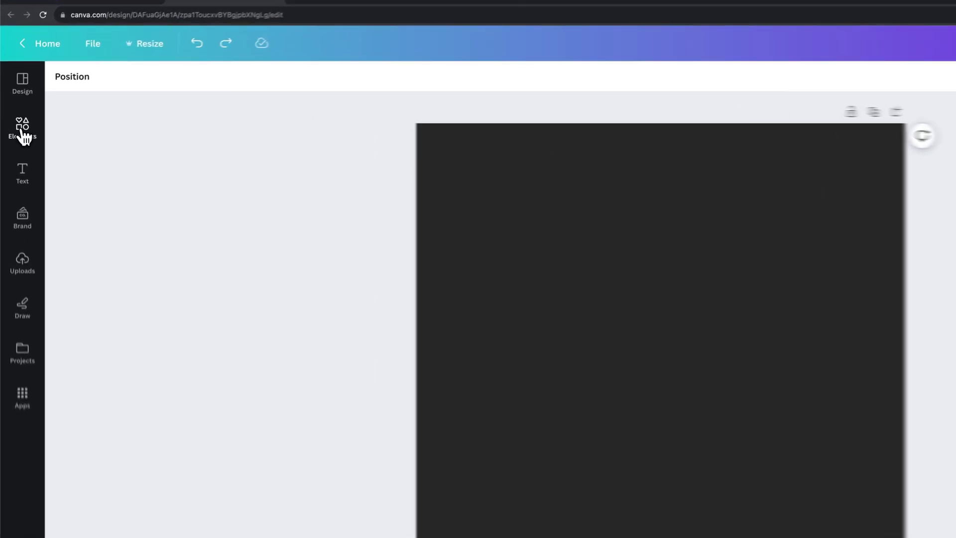
# Step: Search Elements for 'gold border' and filter the results to Photos
pyautogui.click(17, 120)
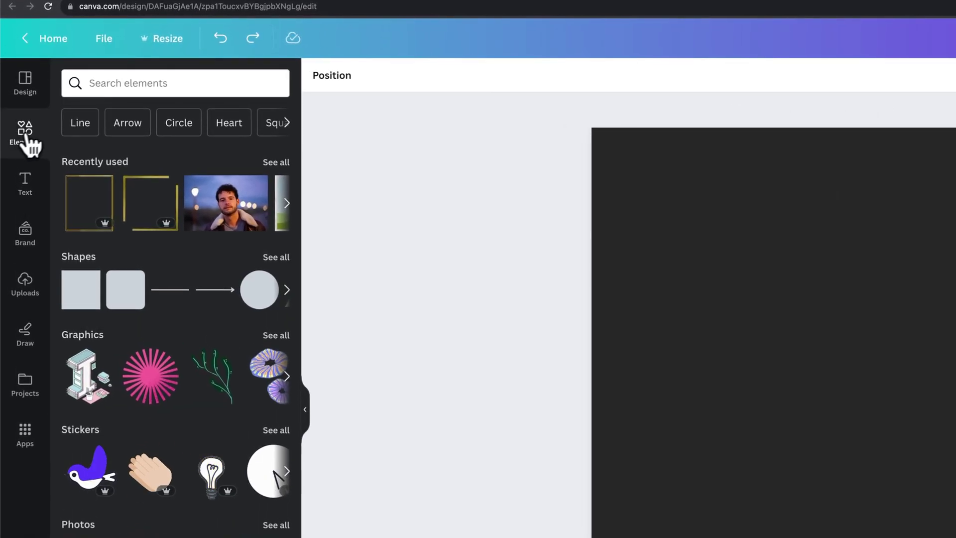
pyautogui.click(125, 84)
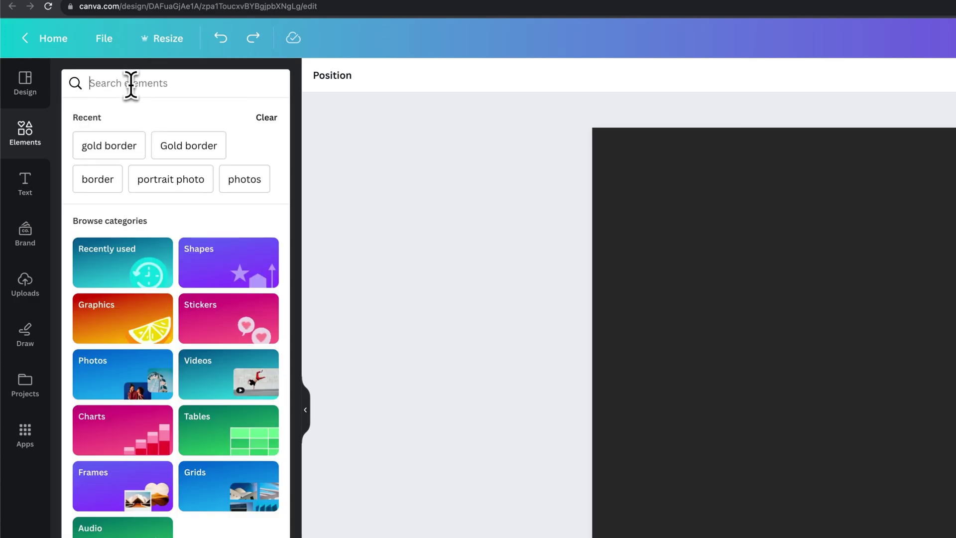
pyautogui.write('gold bo')
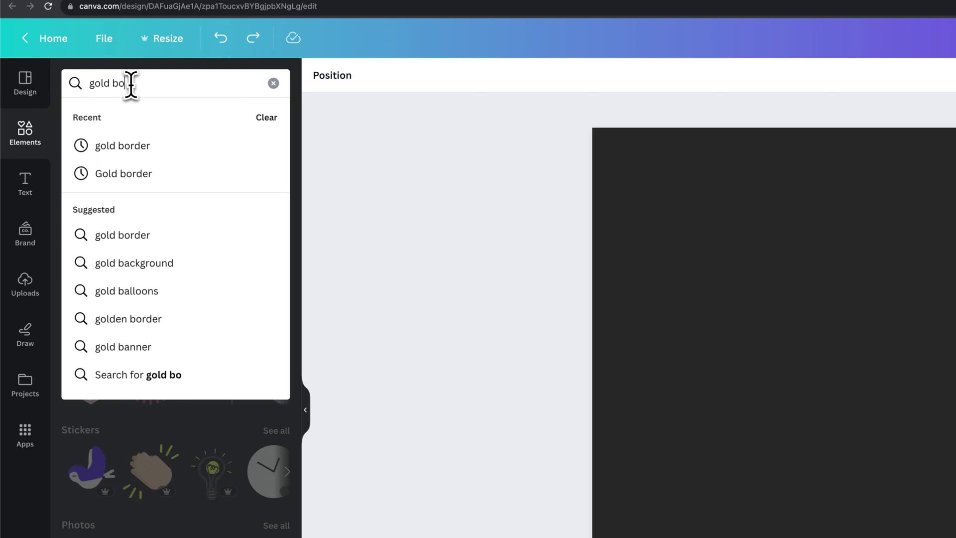
pyautogui.write('rder')
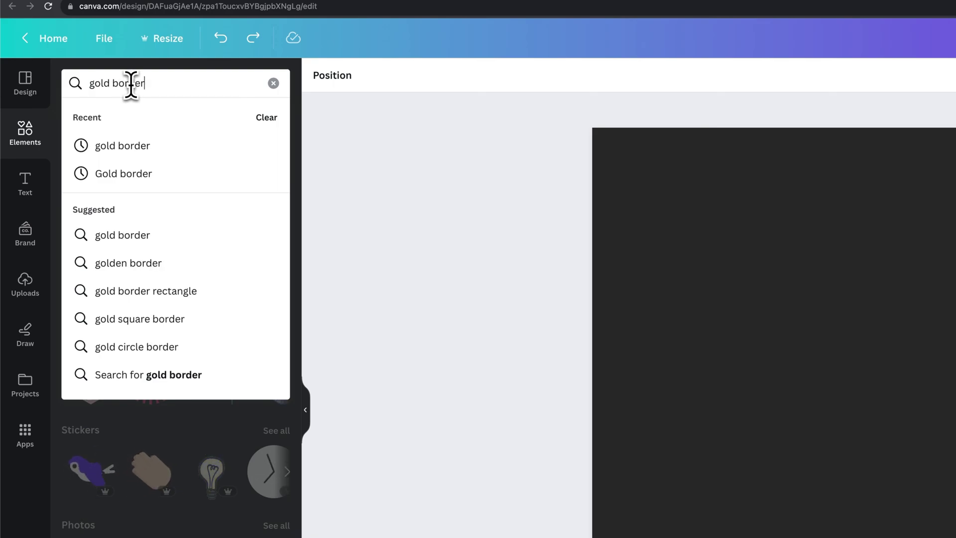
pyautogui.press('Return')
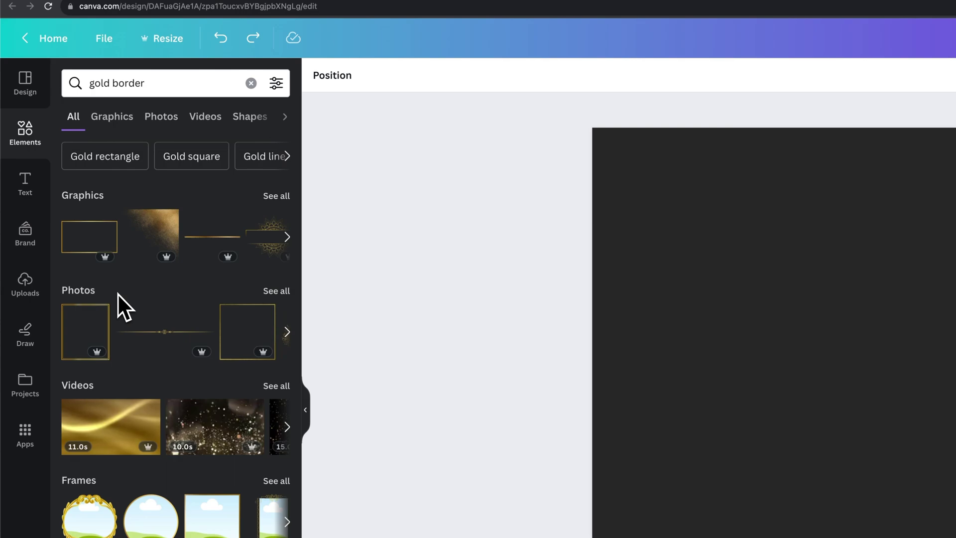
pyautogui.click(277, 290)
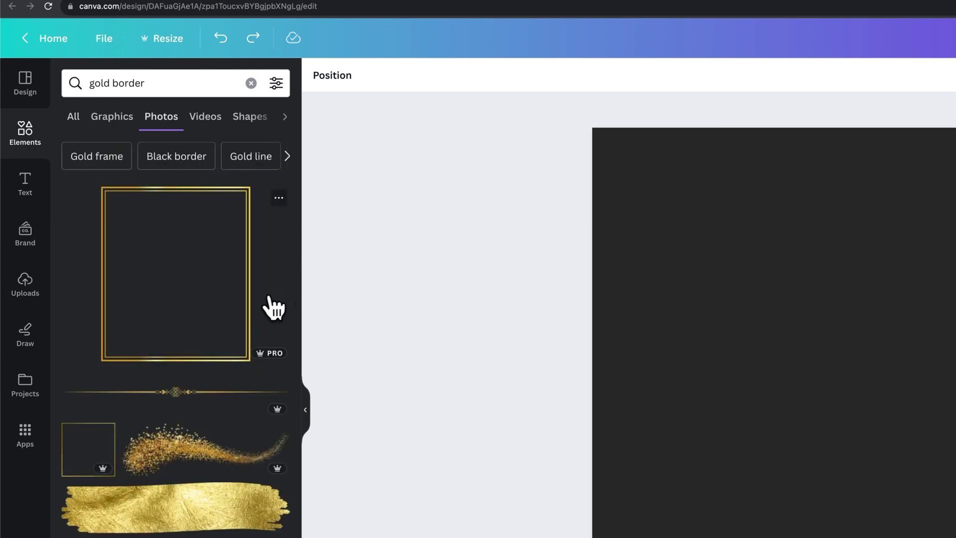
pyautogui.scroll(-3, 284, 302)
pyautogui.scroll(-2, 263, 313)
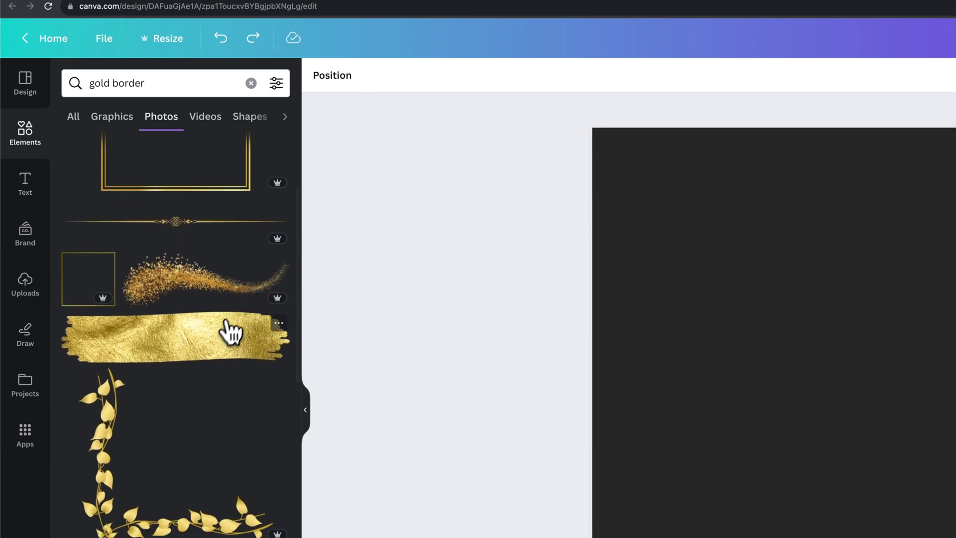
pyautogui.scroll(-2, 195, 372)
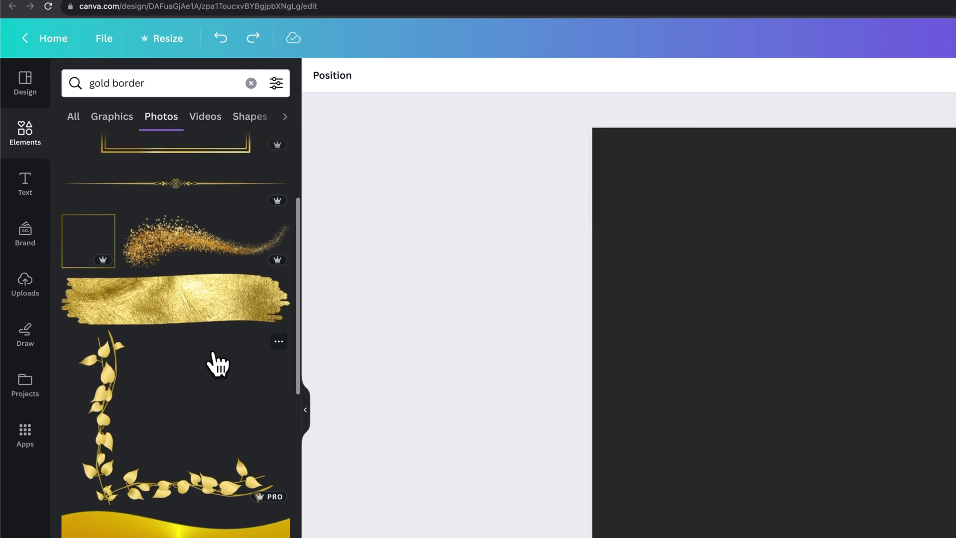
pyautogui.scroll(5, 202, 368)
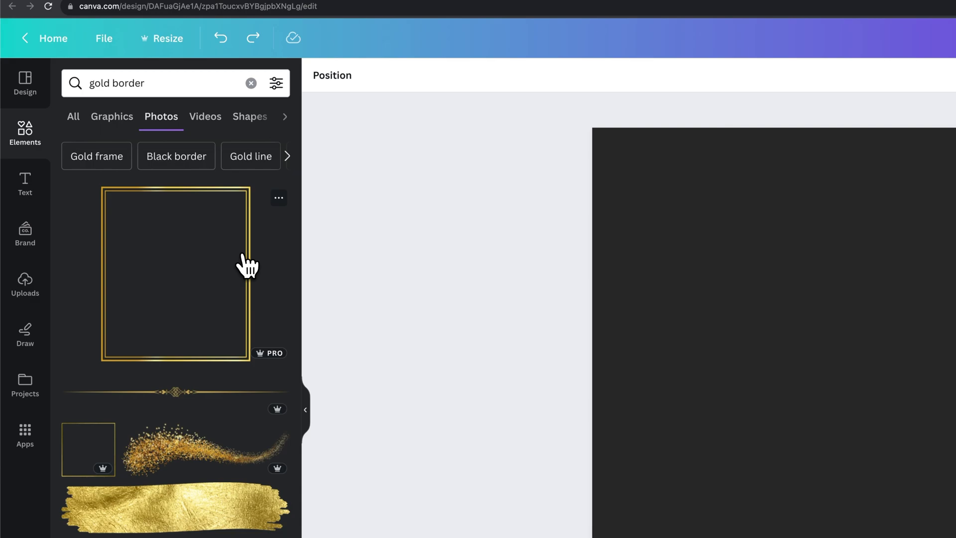
# Step: Place the double-lined gold frame on the dark page and adjust its width
pyautogui.moveTo(247, 265); pyautogui.dragTo(646, 229)
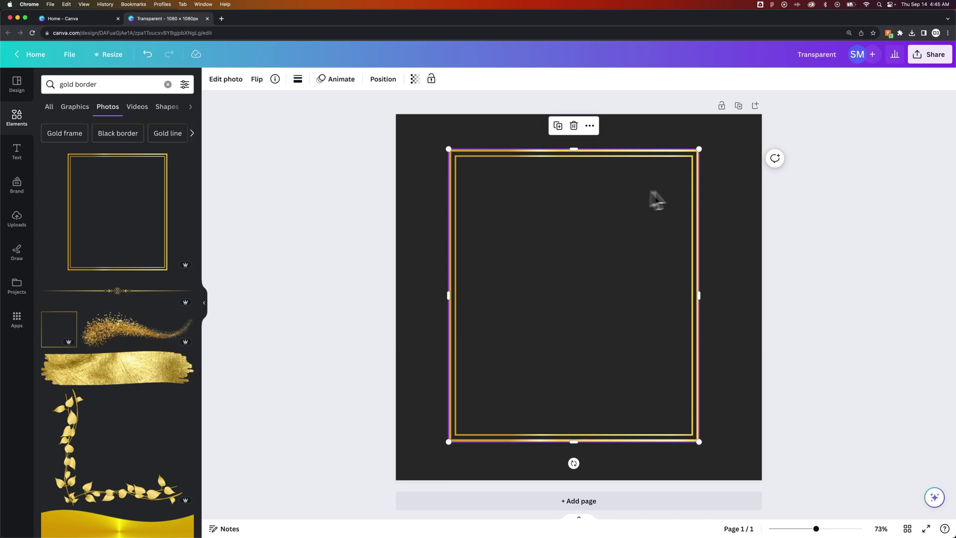
pyautogui.click(723, 188)
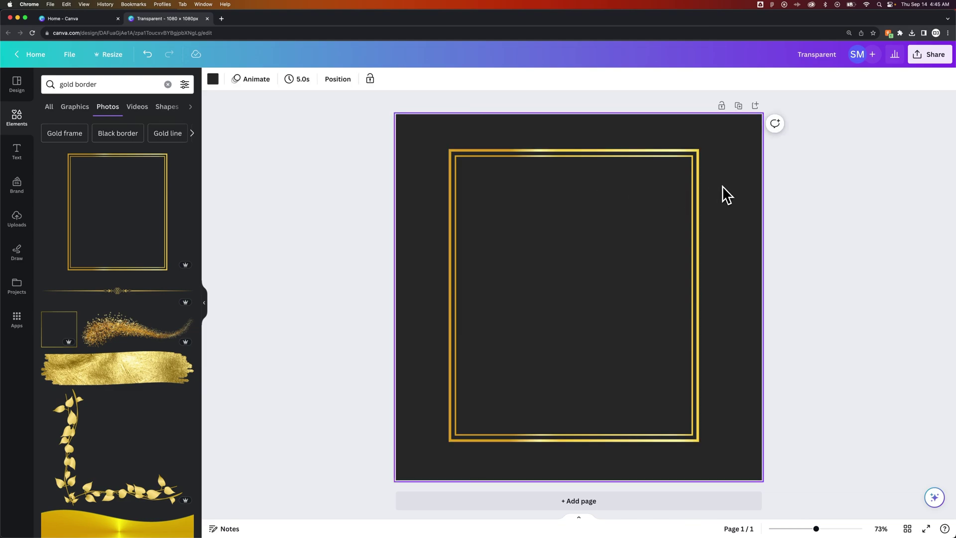
pyautogui.click(690, 198)
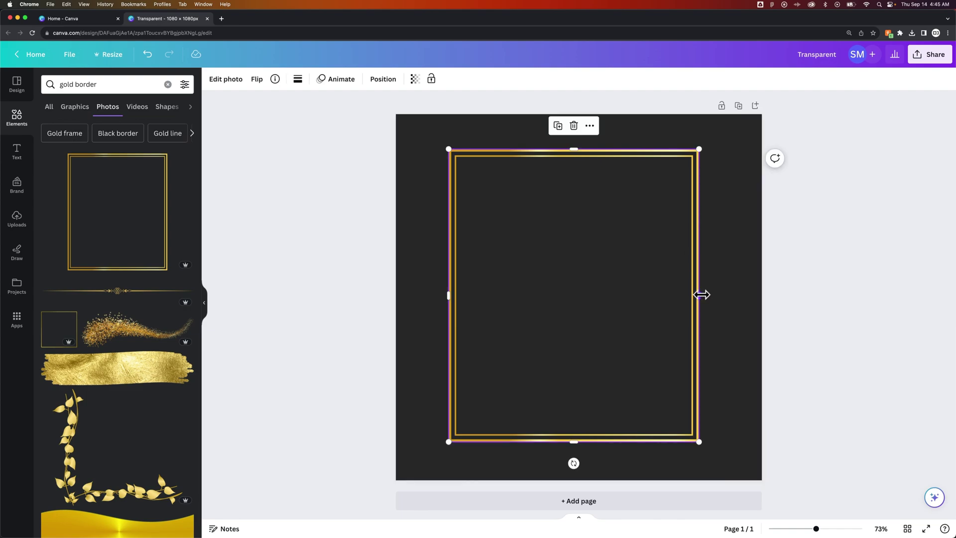
pyautogui.moveTo(703, 295); pyautogui.dragTo(705, 292)
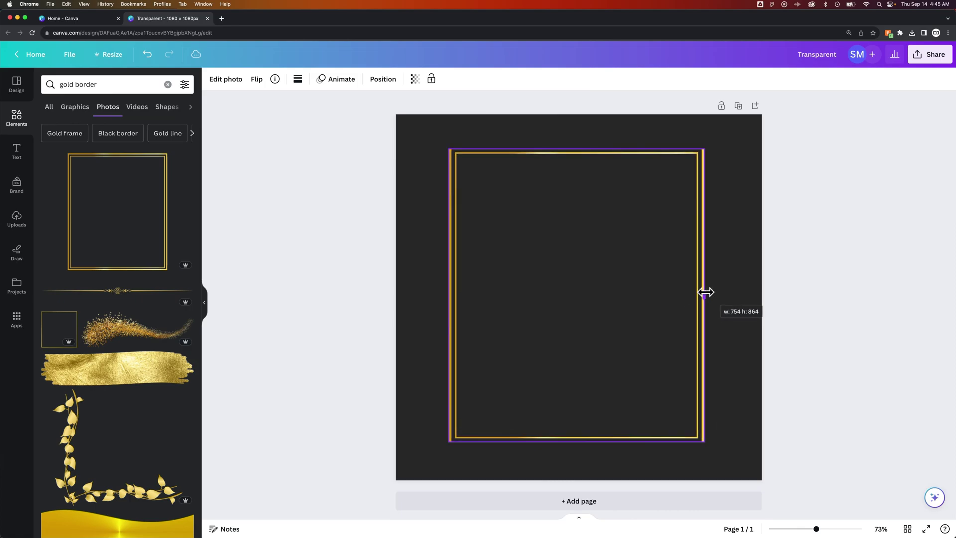
pyautogui.moveTo(705, 292); pyautogui.dragTo(702, 293)
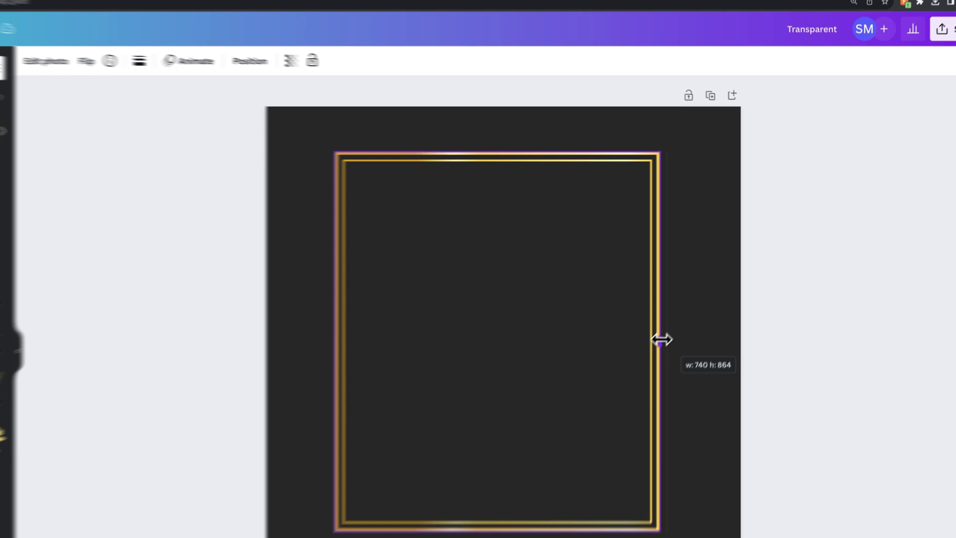
pyautogui.moveTo(663, 340); pyautogui.dragTo(662, 340)
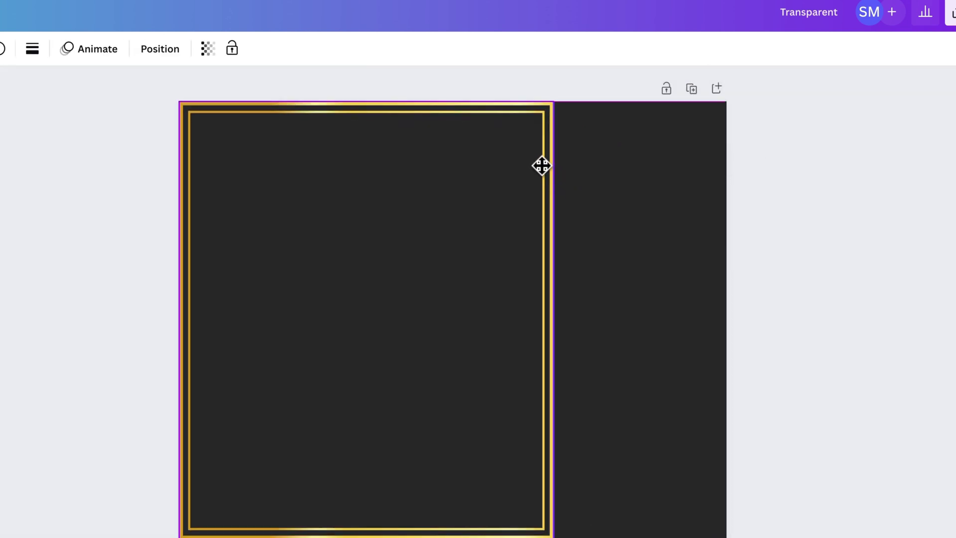
pyautogui.scroll(-5, 604, 405)
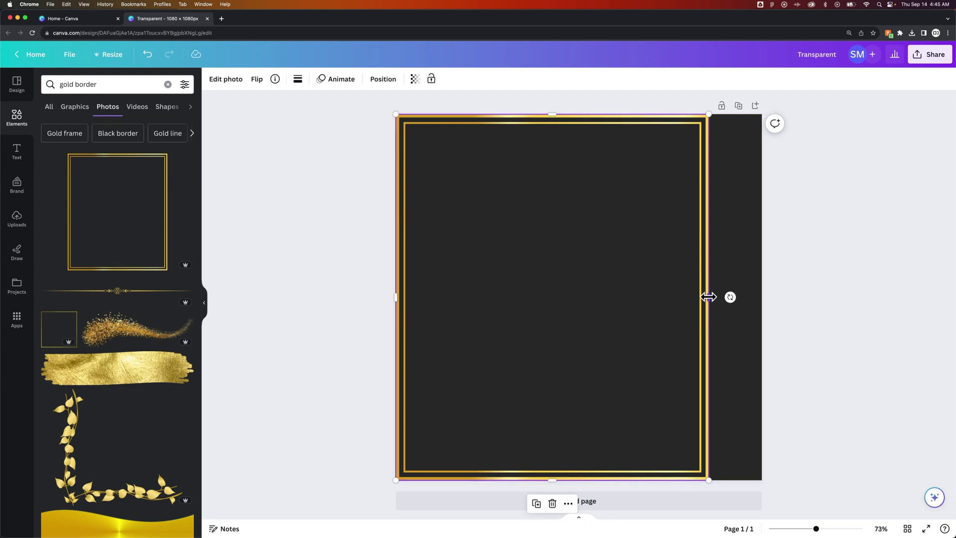
# Step: Widen the gold frame so its side lines reach the page's left and right edges
pyautogui.moveTo(709, 297); pyautogui.dragTo(761, 295)
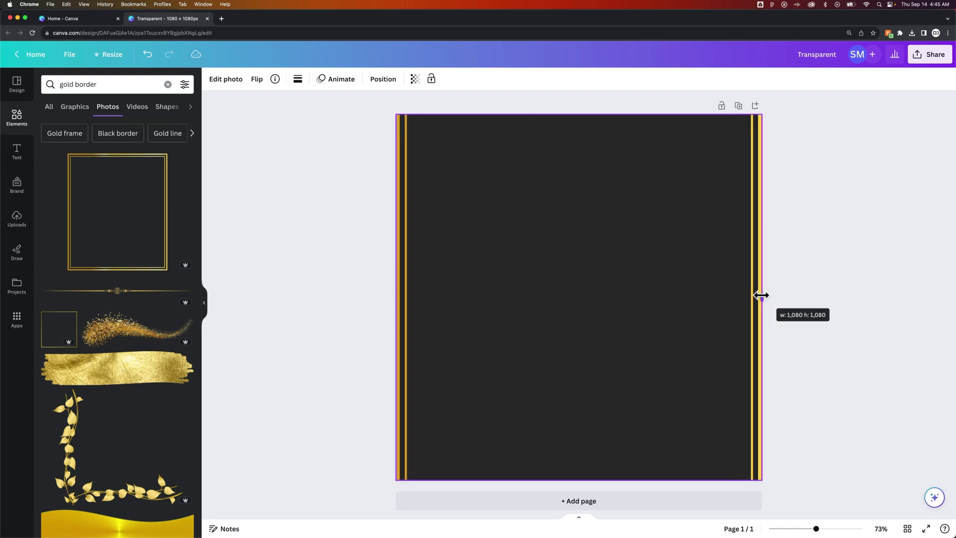
pyautogui.moveTo(761, 296); pyautogui.dragTo(759, 294)
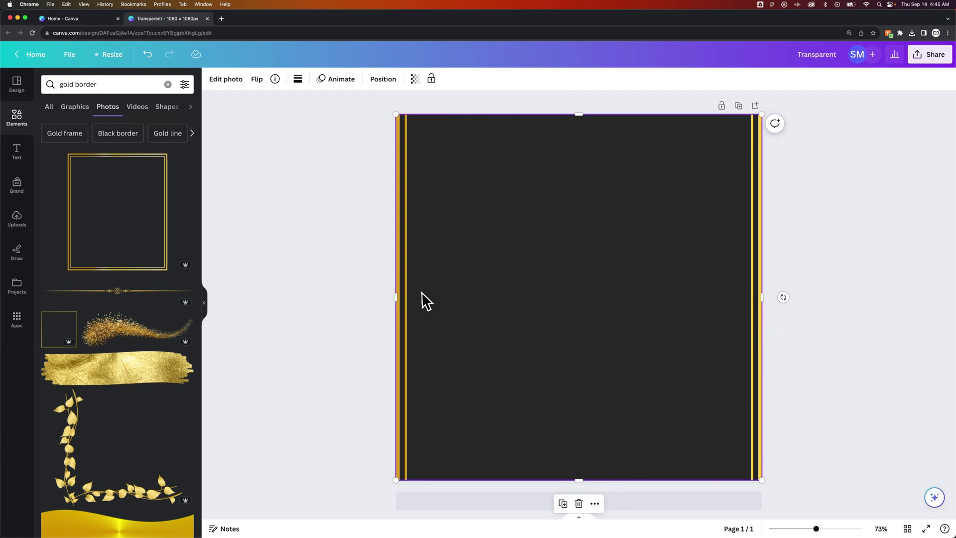
# Step: Crop the gold frame image to a 1:1 ratio to fit the square page
pyautogui.doubleClick(751, 188)
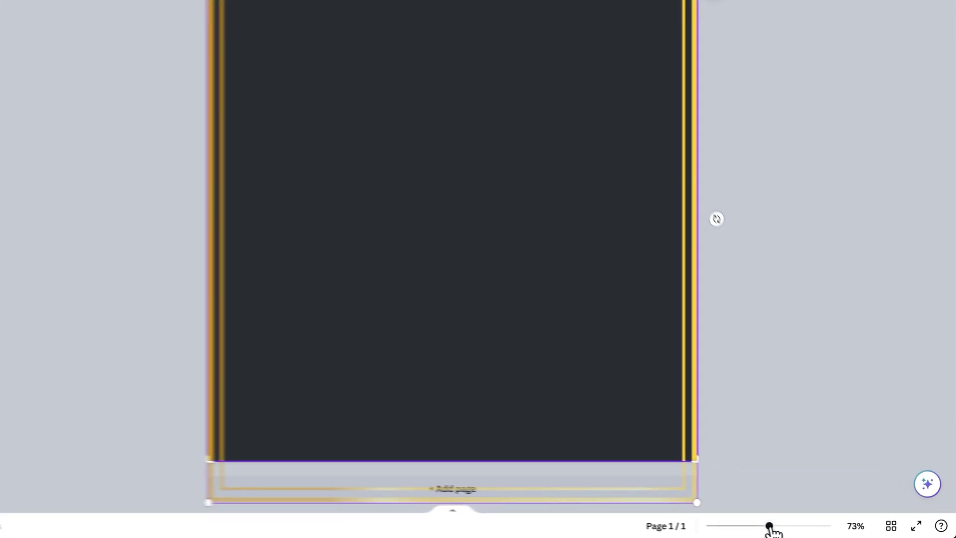
pyautogui.moveTo(815, 528); pyautogui.dragTo(799, 528)
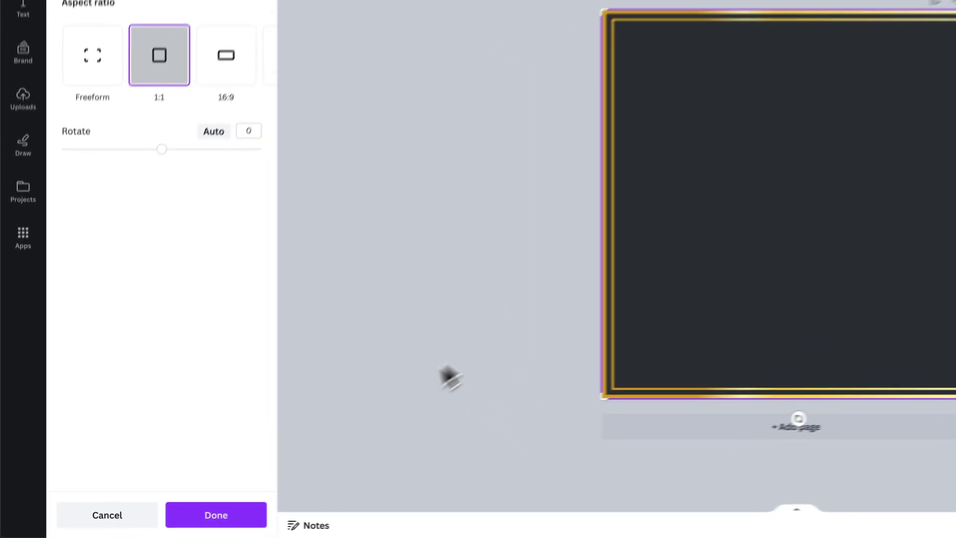
pyautogui.click(271, 514)
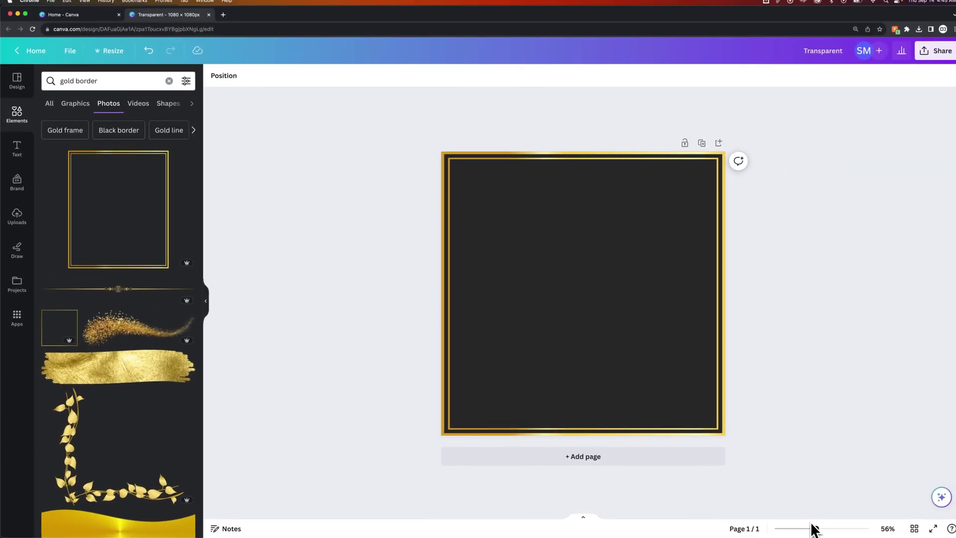
pyautogui.moveTo(807, 528); pyautogui.dragTo(815, 529)
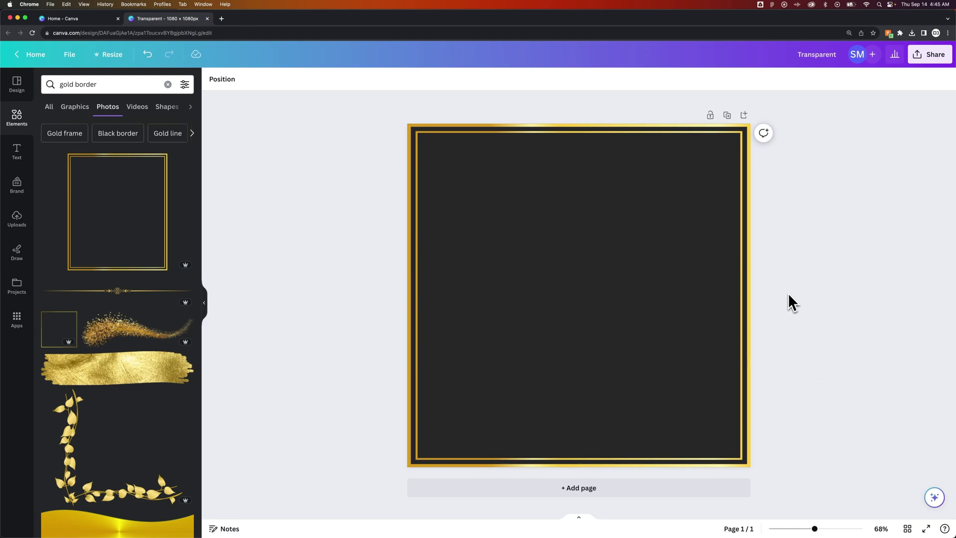
pyautogui.click(749, 302)
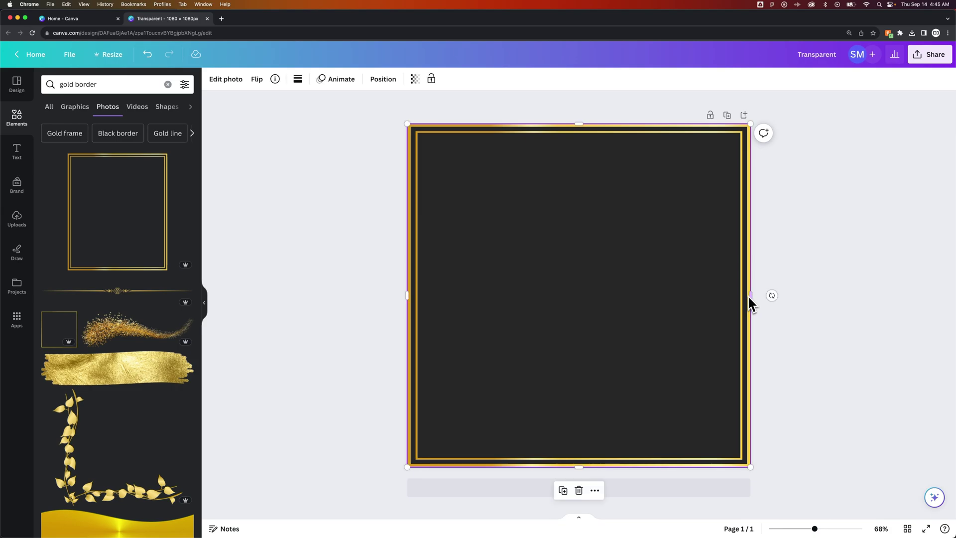
# Step: Delete the gold frame and stretch a gold brush-stroke photo along the page bottom
pyautogui.press('Delete')
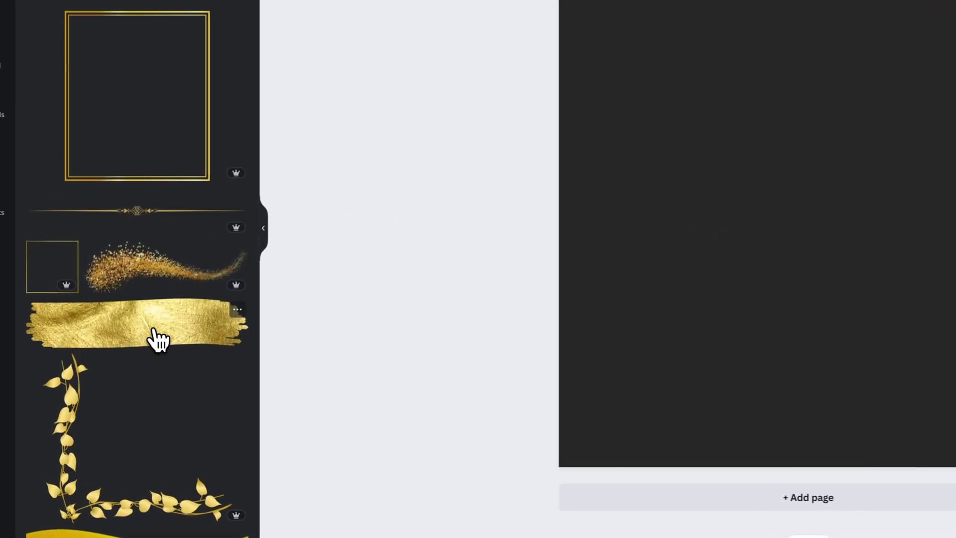
pyautogui.moveTo(144, 361); pyautogui.dragTo(448, 321)
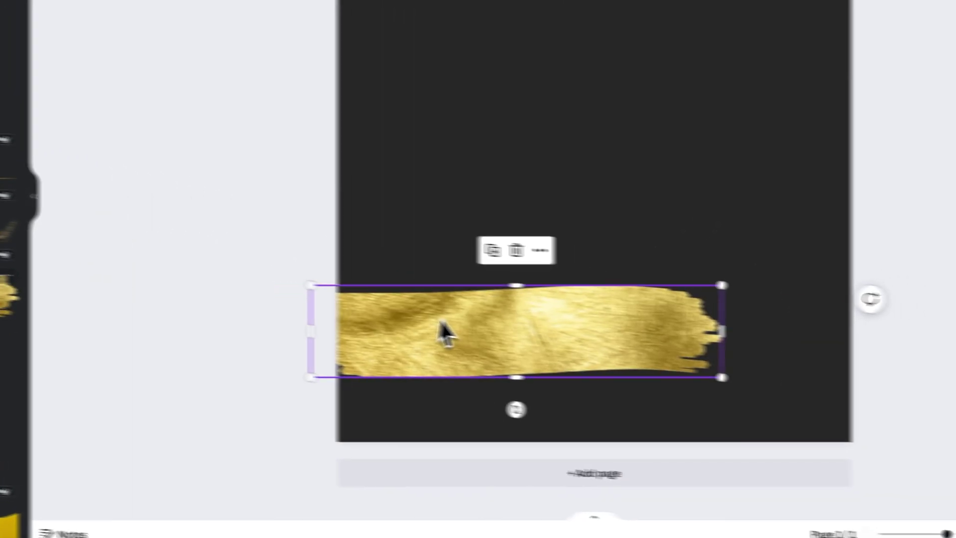
pyautogui.moveTo(639, 322); pyautogui.dragTo(629, 323)
pyautogui.moveTo(627, 368)
pyautogui.mouseDown()
pyautogui.moveTo(707, 400)
pyautogui.moveTo(780, 406)
pyautogui.mouseUp()
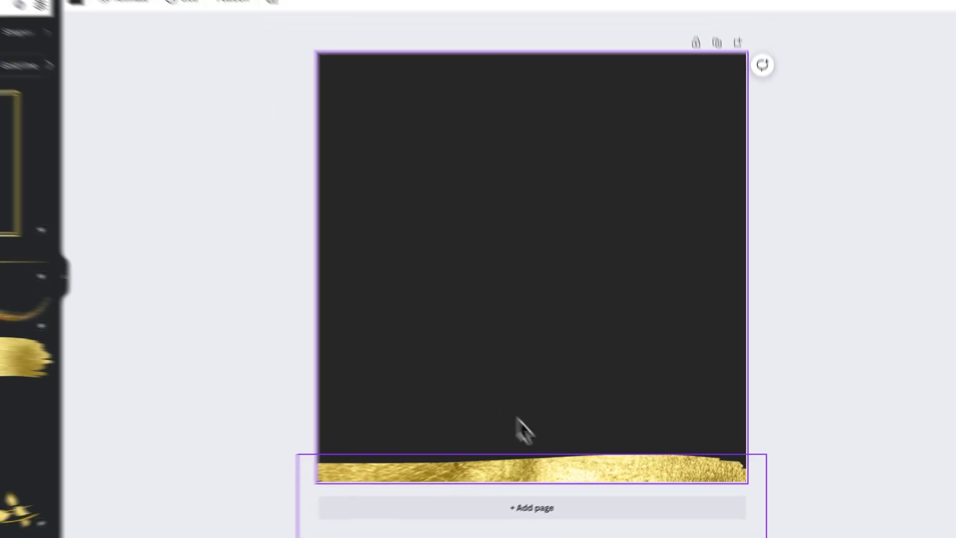
# Step: Replace the brush strip with the gold leaf border, shrunk into the bottom-left corner
pyautogui.click(639, 461)
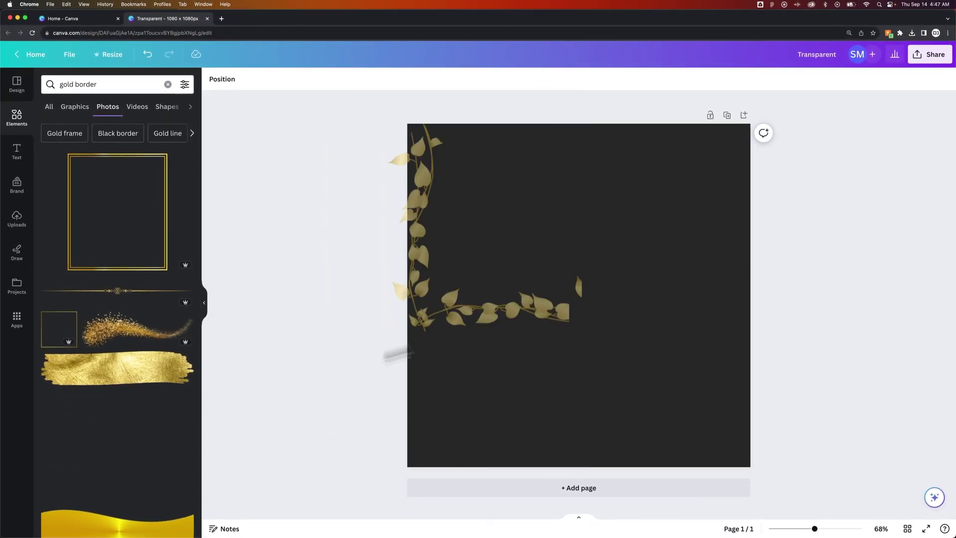
pyautogui.moveTo(448, 344); pyautogui.dragTo(445, 231)
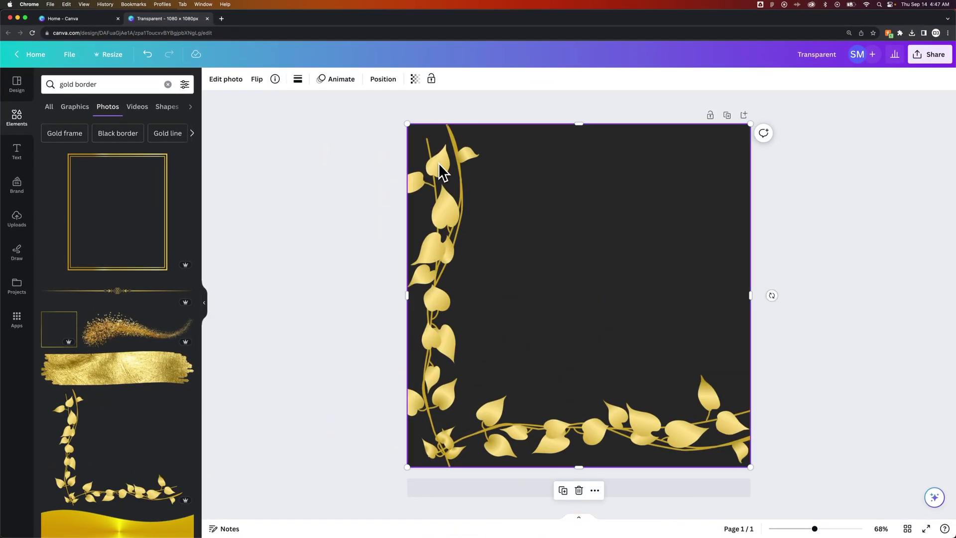
pyautogui.press('super+z')
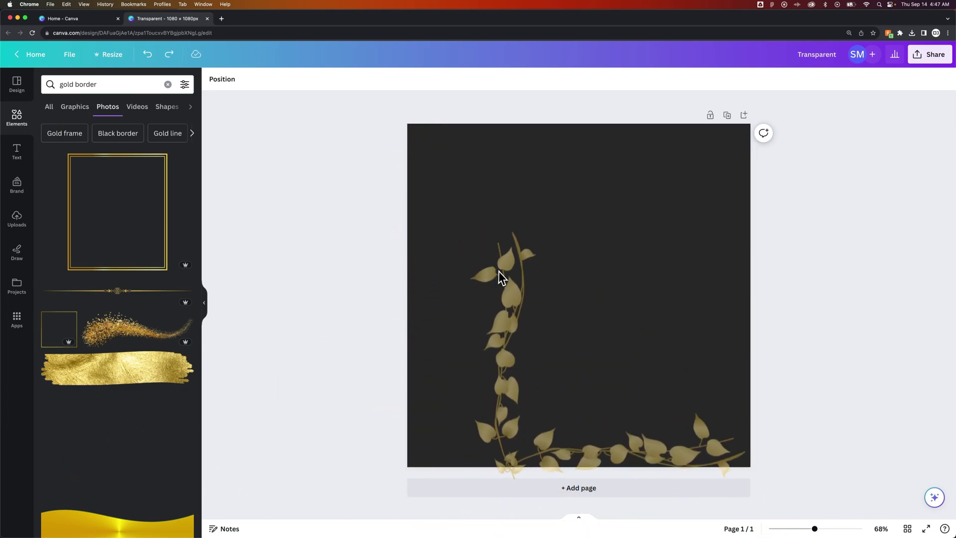
pyautogui.moveTo(64, 437)
pyautogui.mouseDown()
pyautogui.moveTo(499, 271)
pyautogui.moveTo(434, 253)
pyautogui.mouseUp()
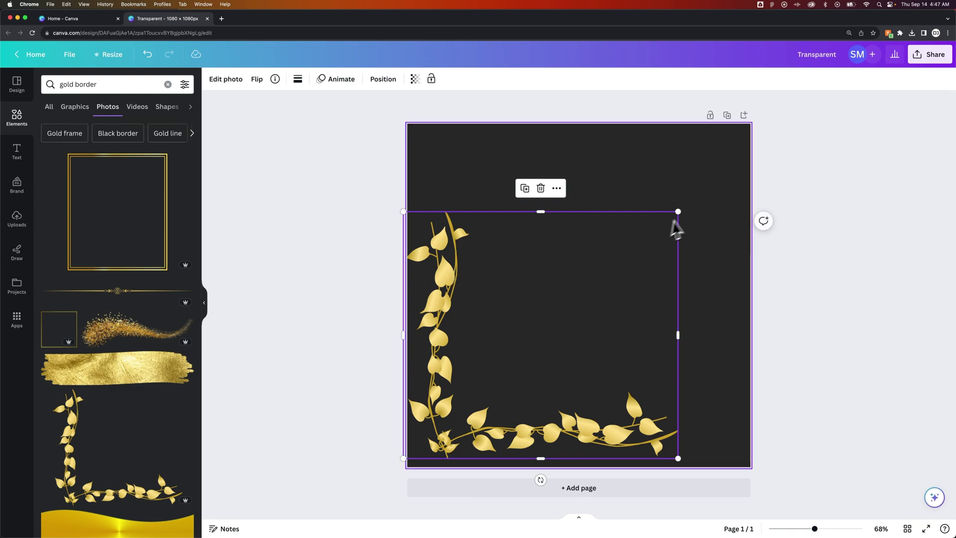
pyautogui.moveTo(680, 214); pyautogui.dragTo(530, 340)
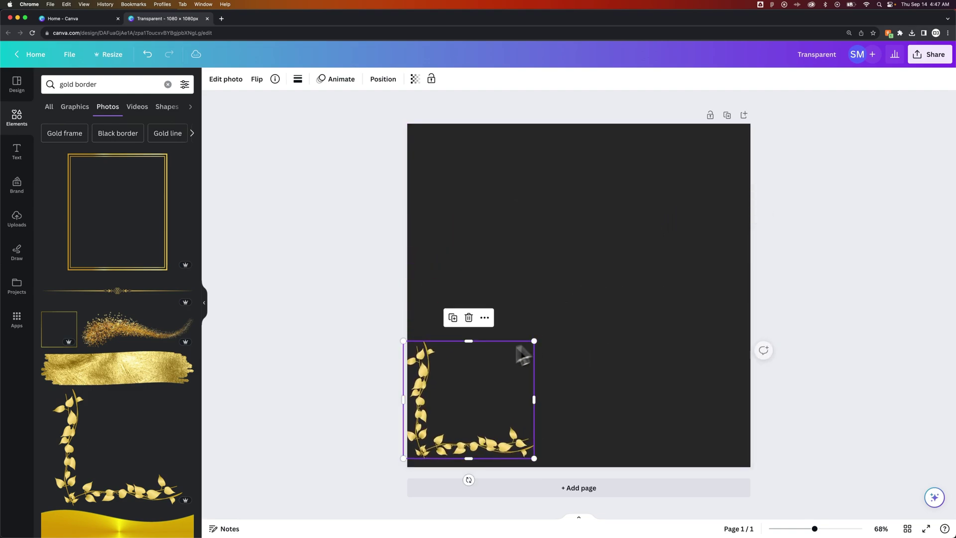
pyautogui.moveTo(429, 379); pyautogui.dragTo(545, 194)
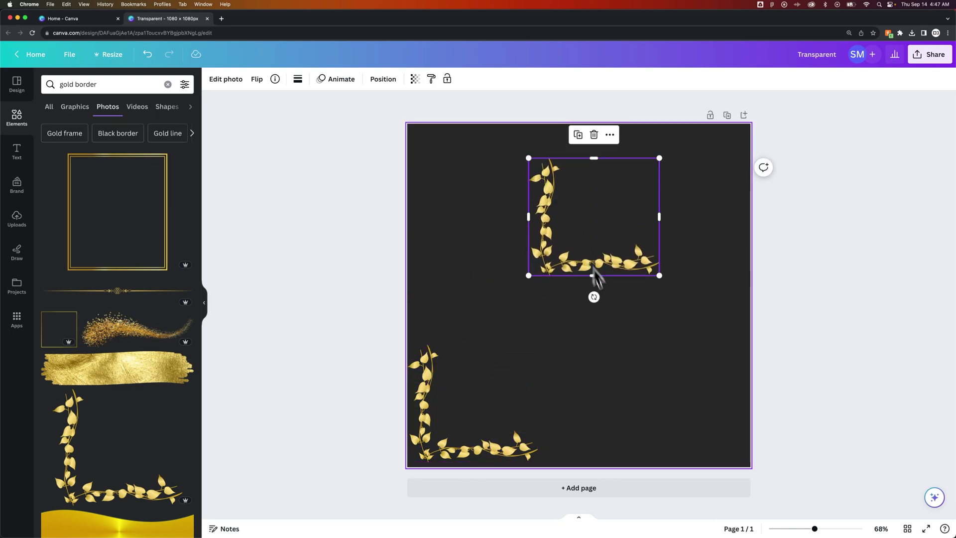
# Step: Rotate the copied leaf corner 180° and move it to the top-right corner
pyautogui.moveTo(594, 297); pyautogui.dragTo(567, 299)
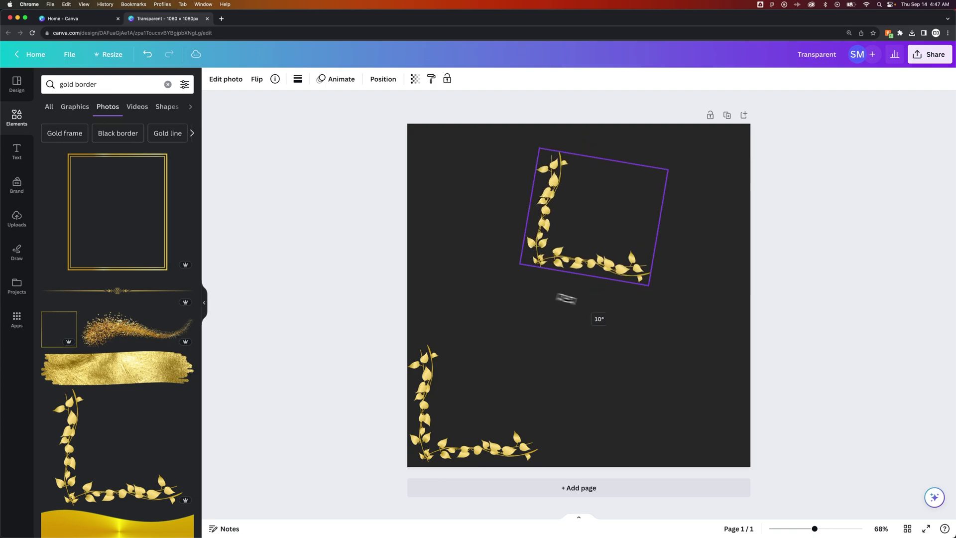
pyautogui.moveTo(565, 299)
pyautogui.mouseDown()
pyautogui.moveTo(543, 284)
pyautogui.moveTo(605, 148)
pyautogui.moveTo(596, 147)
pyautogui.mouseUp()
pyautogui.moveTo(638, 205); pyautogui.dragTo(738, 166)
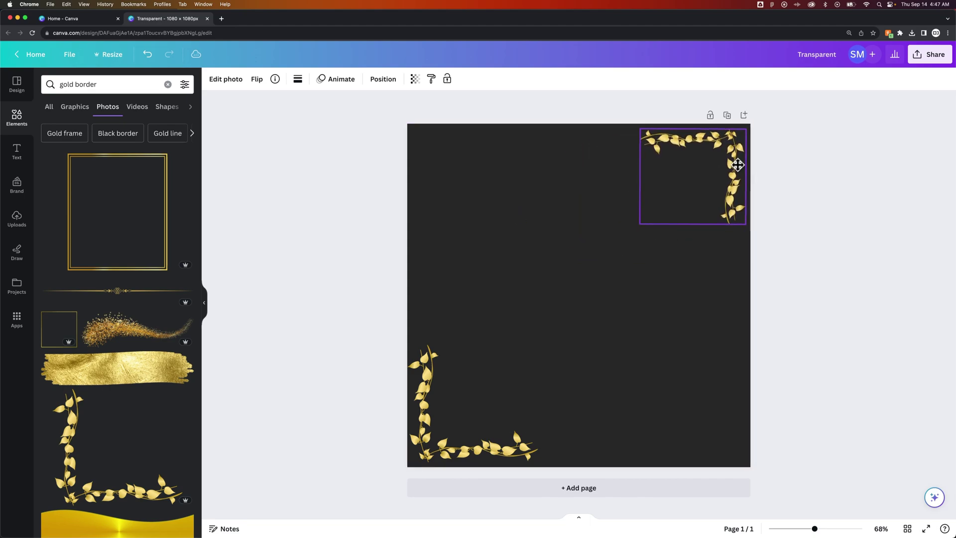
pyautogui.click(726, 308)
pyautogui.click(829, 303)
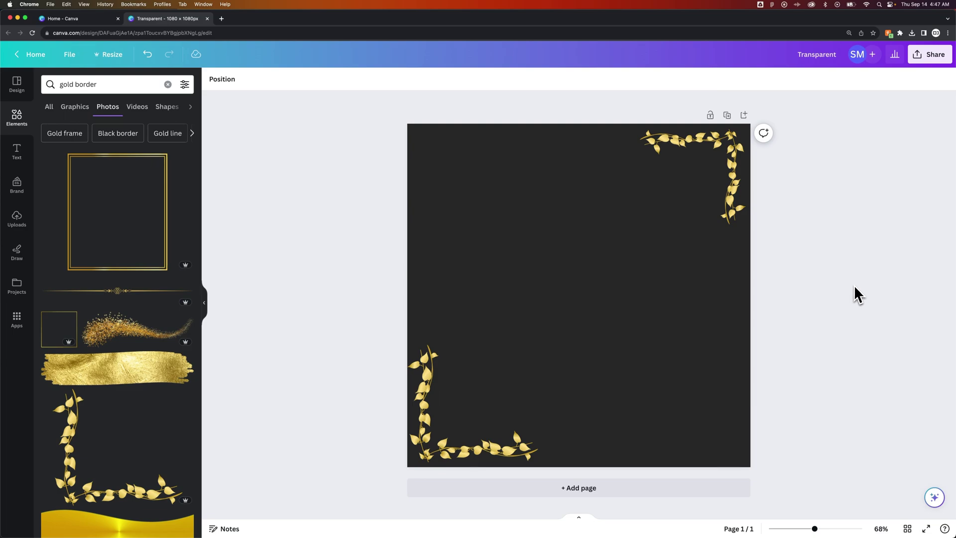